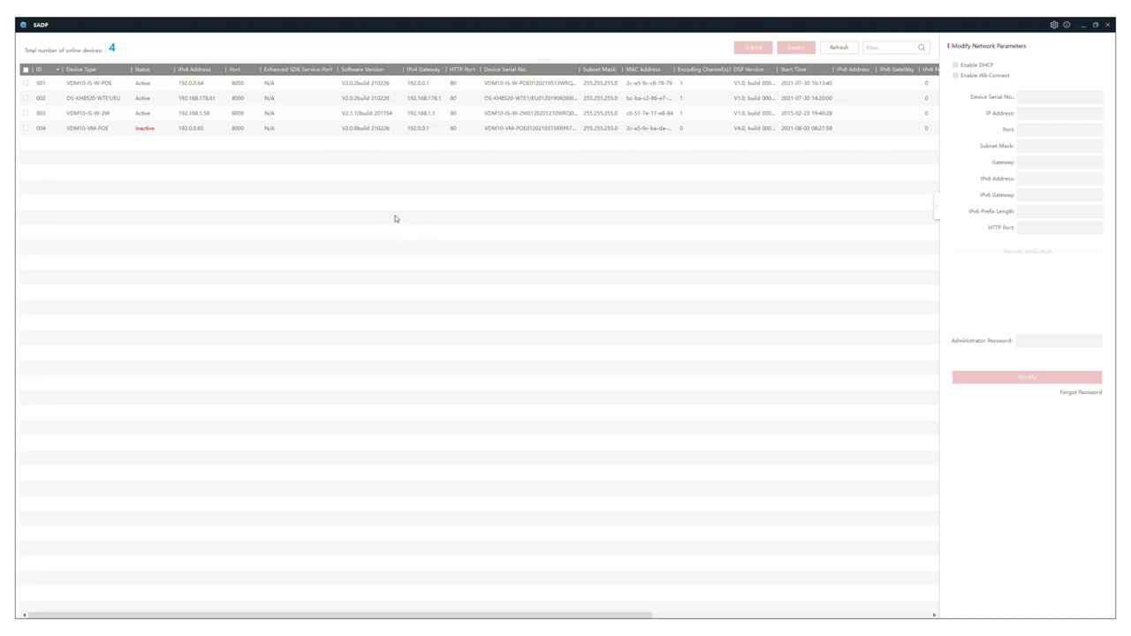
- Select the inactive VDM10-VM-POE device and activate it with a new, confirmed device password
{"action": "left_click", "coordinate": [254, 117]}
{"action": "left_click", "coordinate": [73, 129]}
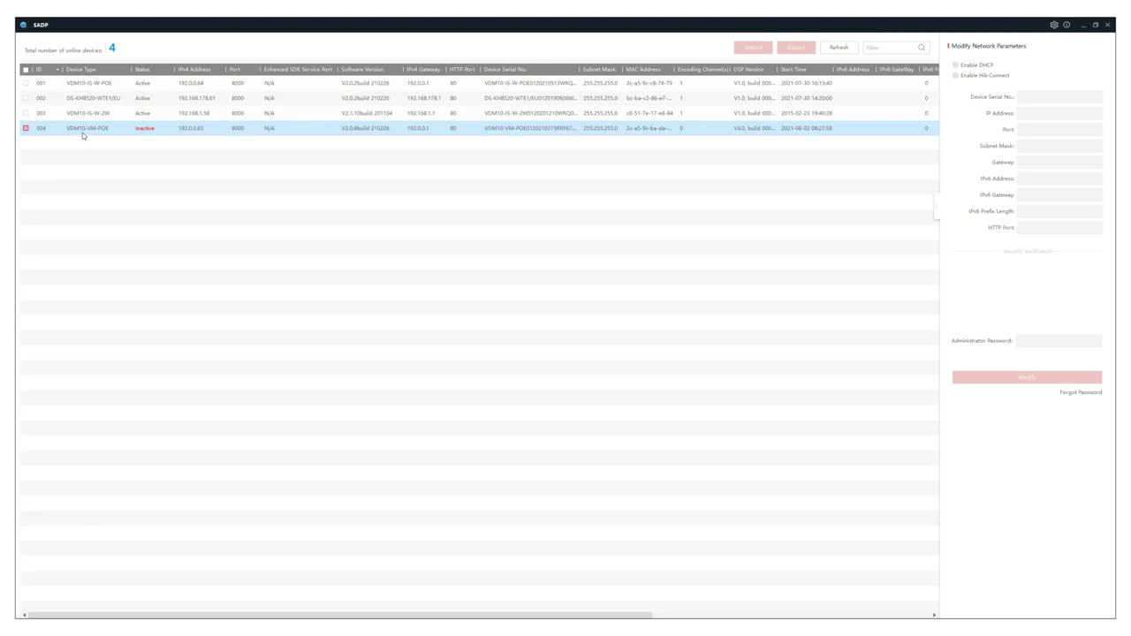
{"action": "left_click", "coordinate": [86, 138]}
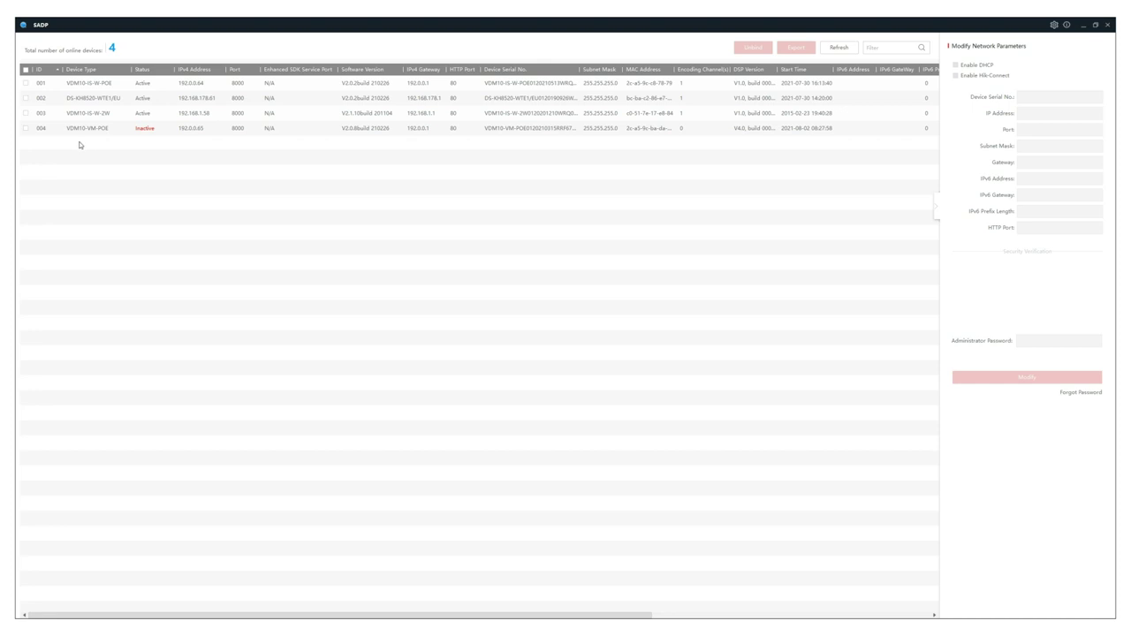
{"action": "left_click", "coordinate": [26, 129]}
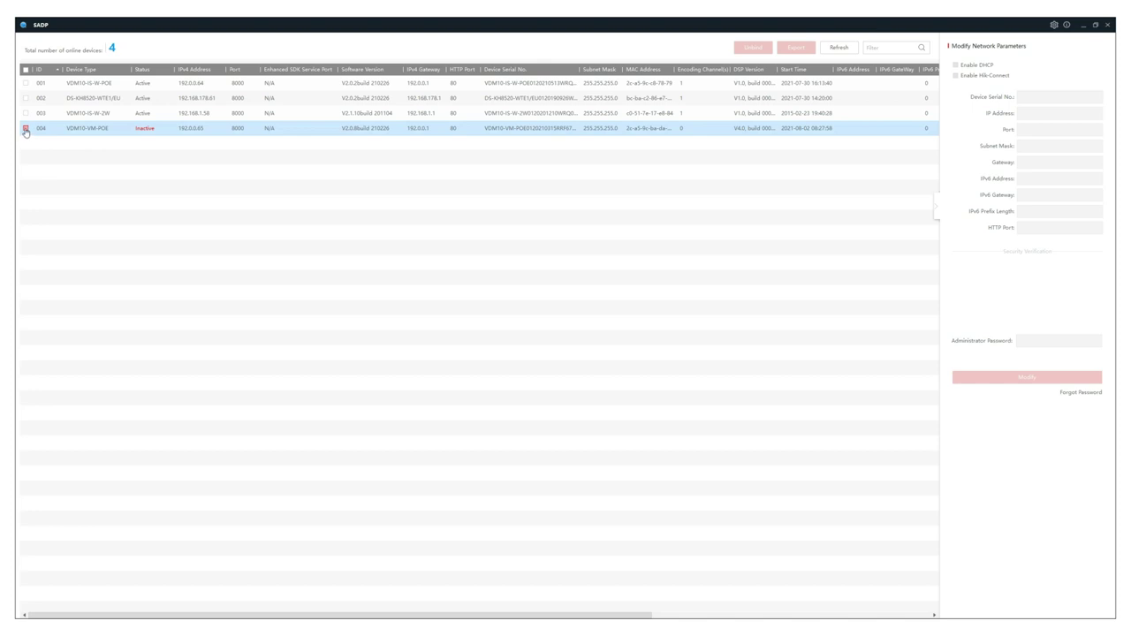
{"action": "left_click", "coordinate": [26, 129]}
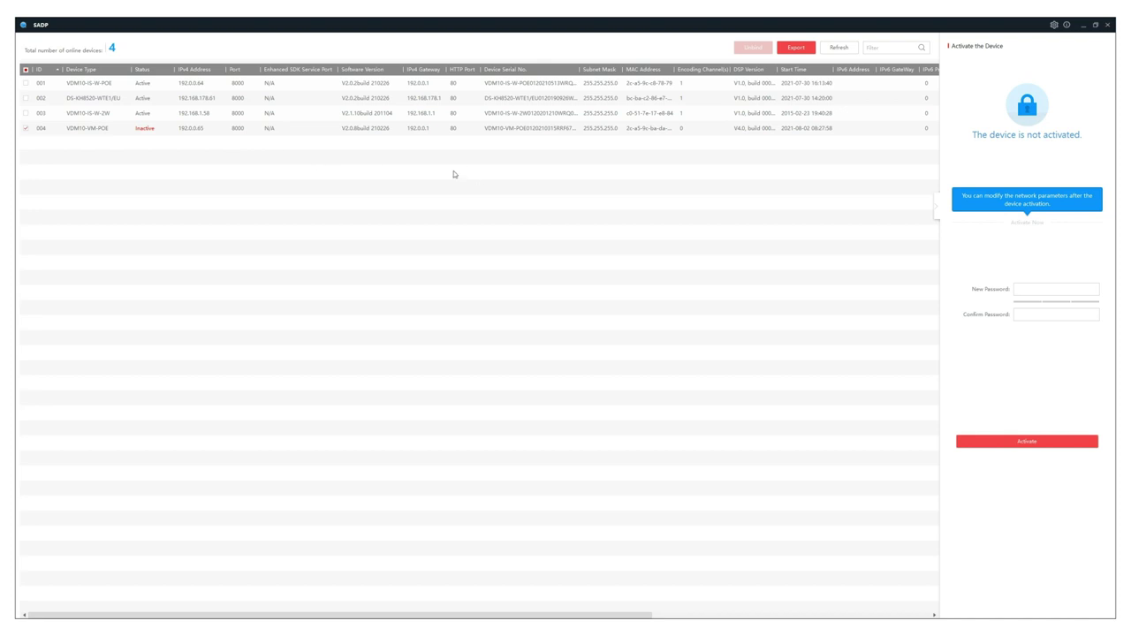
{"action": "left_click", "coordinate": [144, 130]}
{"action": "left_click", "coordinate": [1028, 290]}
{"action": "type", "text": "******"}
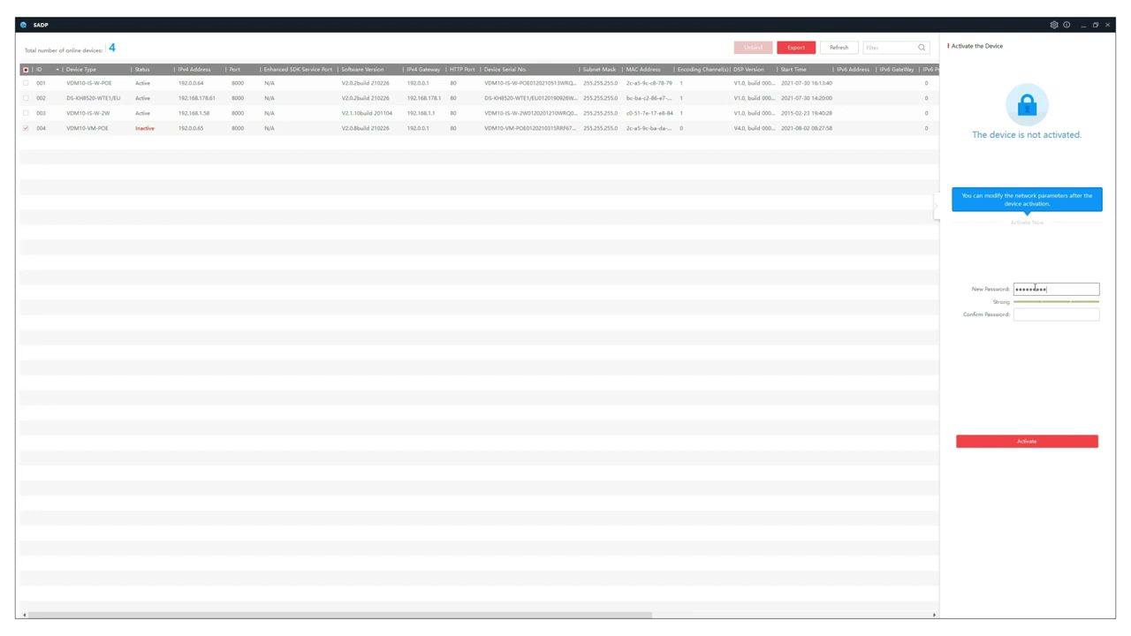
{"action": "key", "text": "Tab"}
{"action": "type", "text": "**********"}
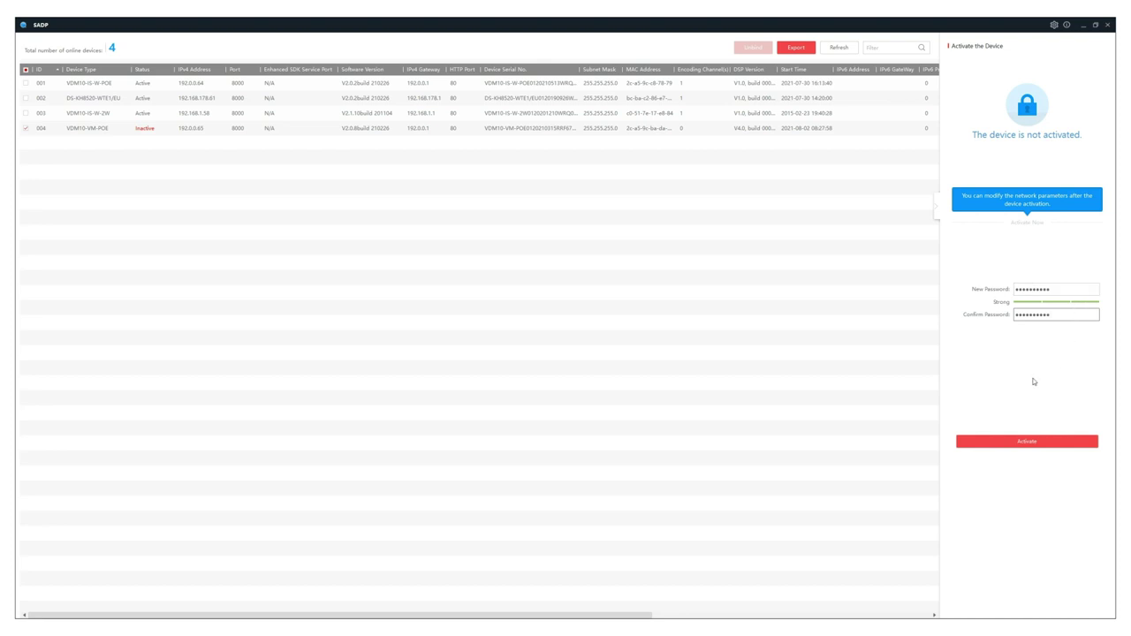
{"action": "left_click", "coordinate": [1028, 444]}
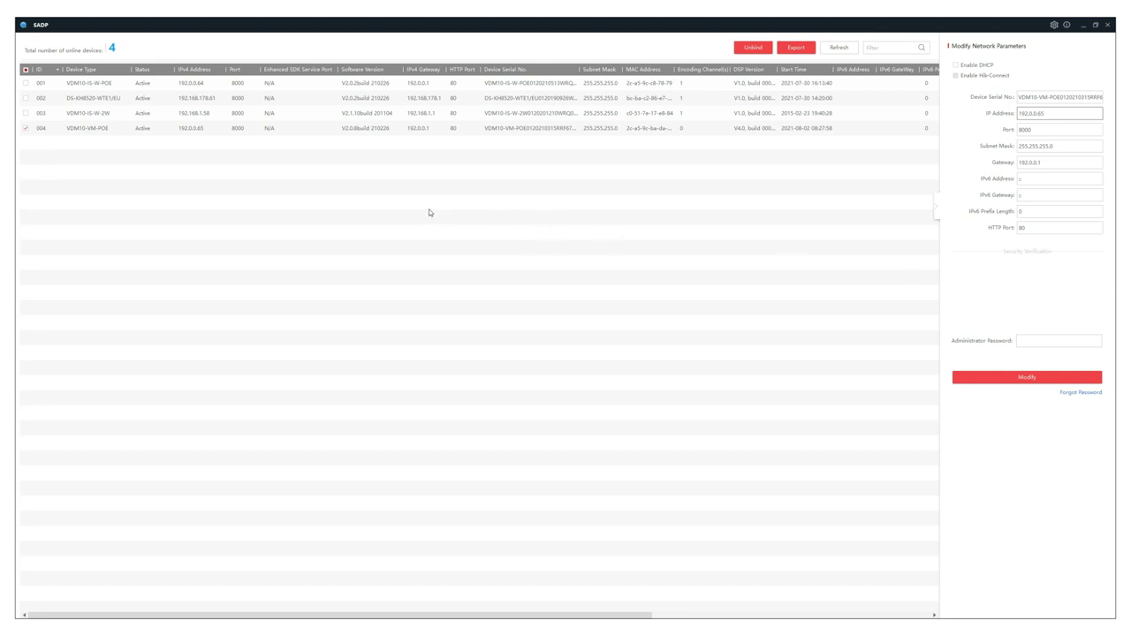
- With DHCP left off, set the VDM10-VM-POE's IP address to 192.168.178.70 and its gateway to 192.168.178.1
{"action": "left_click", "coordinate": [182, 130]}
{"action": "left_click", "coordinate": [957, 66]}
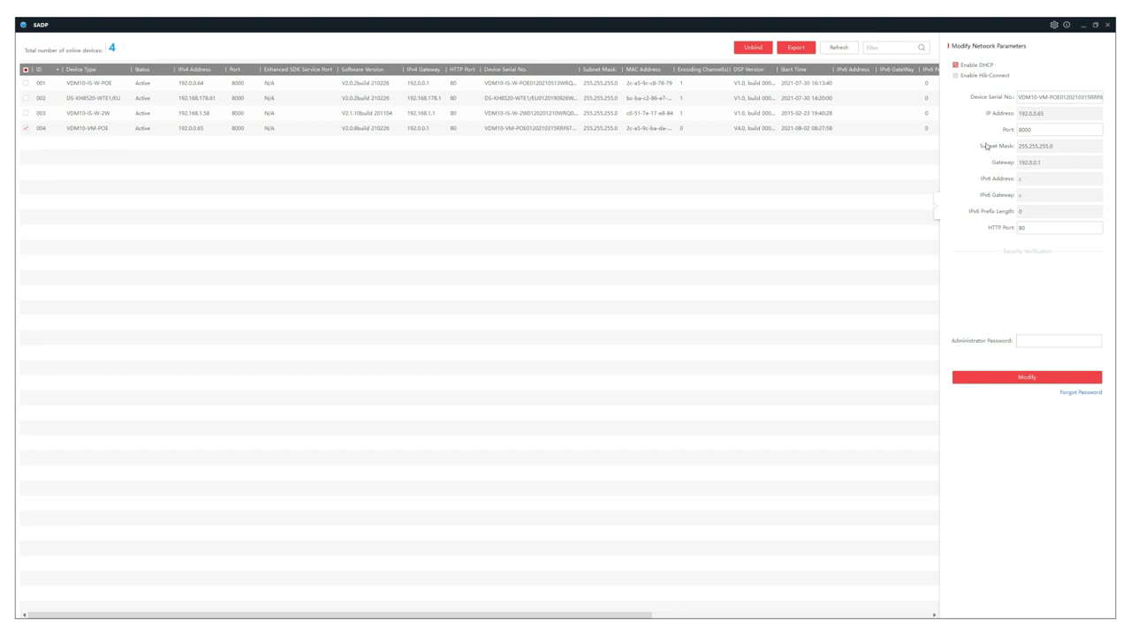
{"action": "left_click", "coordinate": [956, 65]}
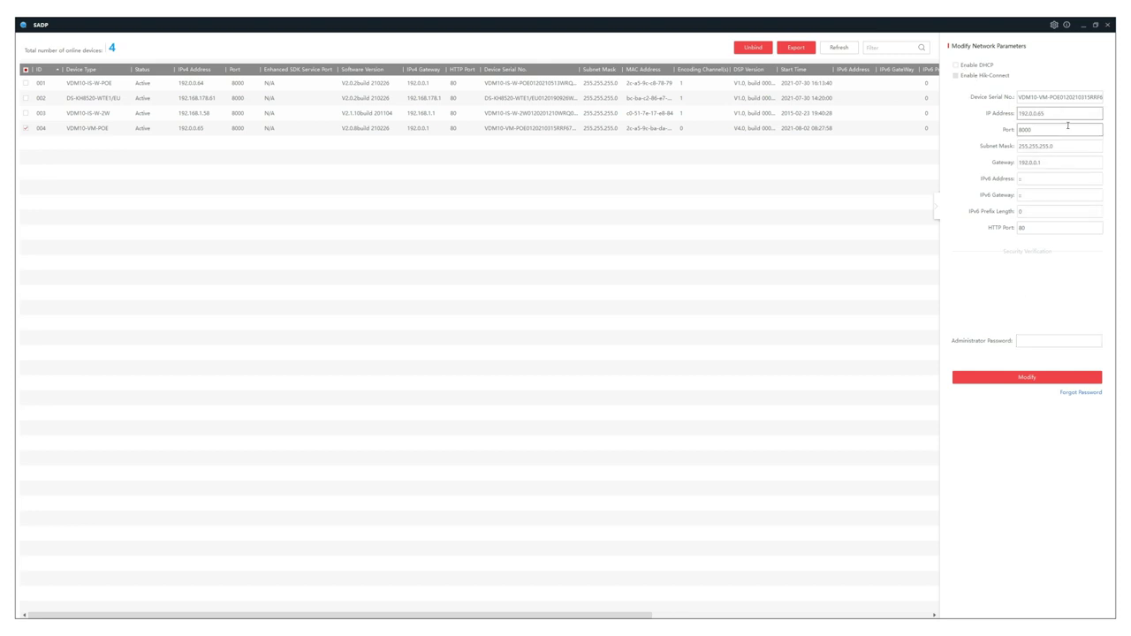
{"action": "left_click_drag", "start_coordinate": [1048, 111], "coordinate": [1029, 112]}
{"action": "type", "text": "168.178.7"}
{"action": "left_click", "coordinate": [1041, 163]}
{"action": "left_click_drag", "start_coordinate": [1041, 163], "coordinate": [1029, 162]}
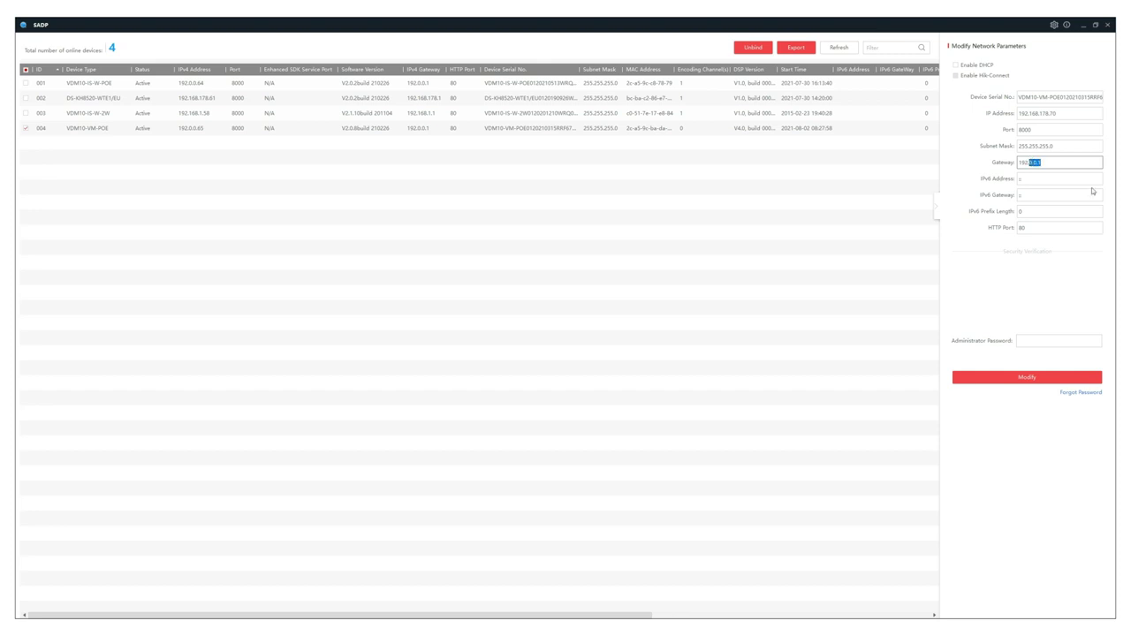
{"action": "type", "text": "168.178.1"}
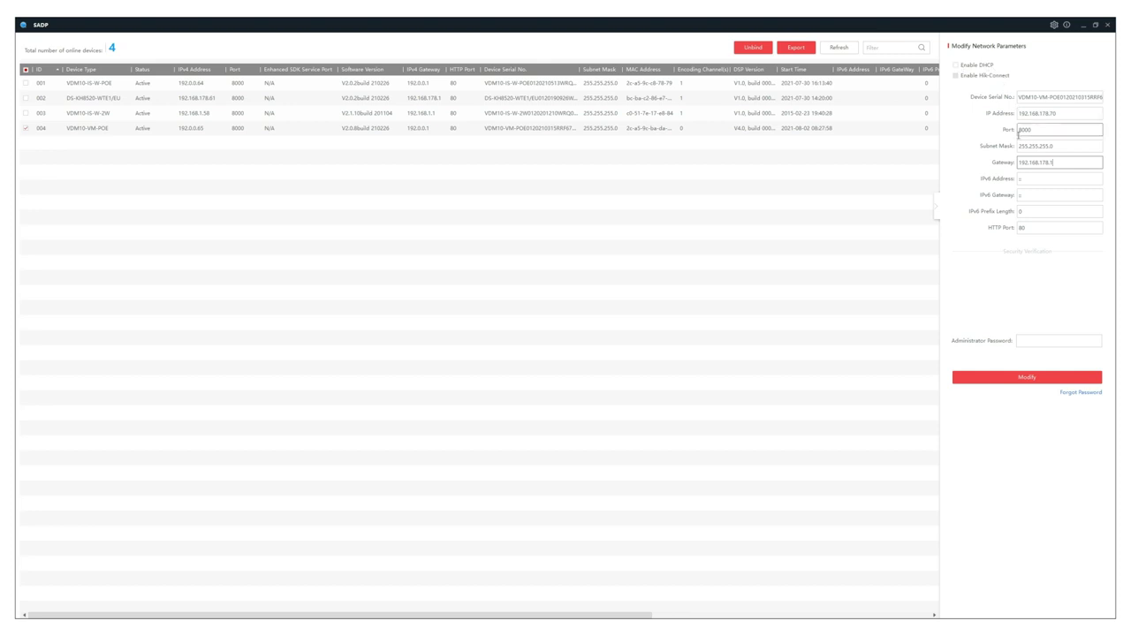
- Authorise the network change with the administrator password and apply the modified parameters
{"action": "left_click", "coordinate": [1025, 343]}
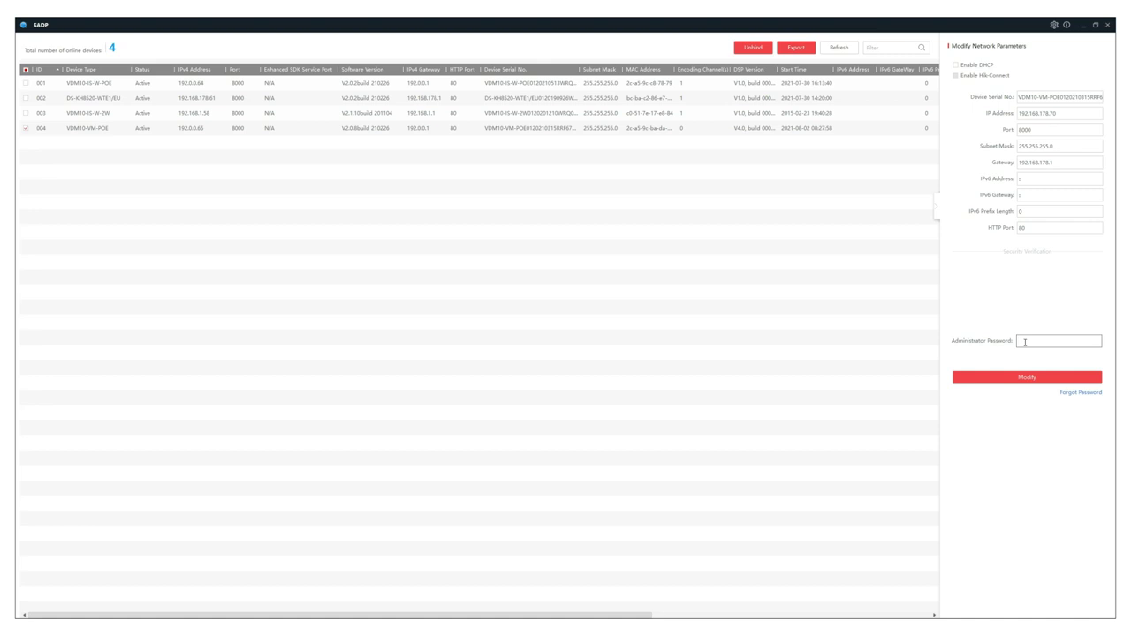
{"action": "type", "text": "•••••••"}
{"action": "left_click", "coordinate": [1044, 382]}
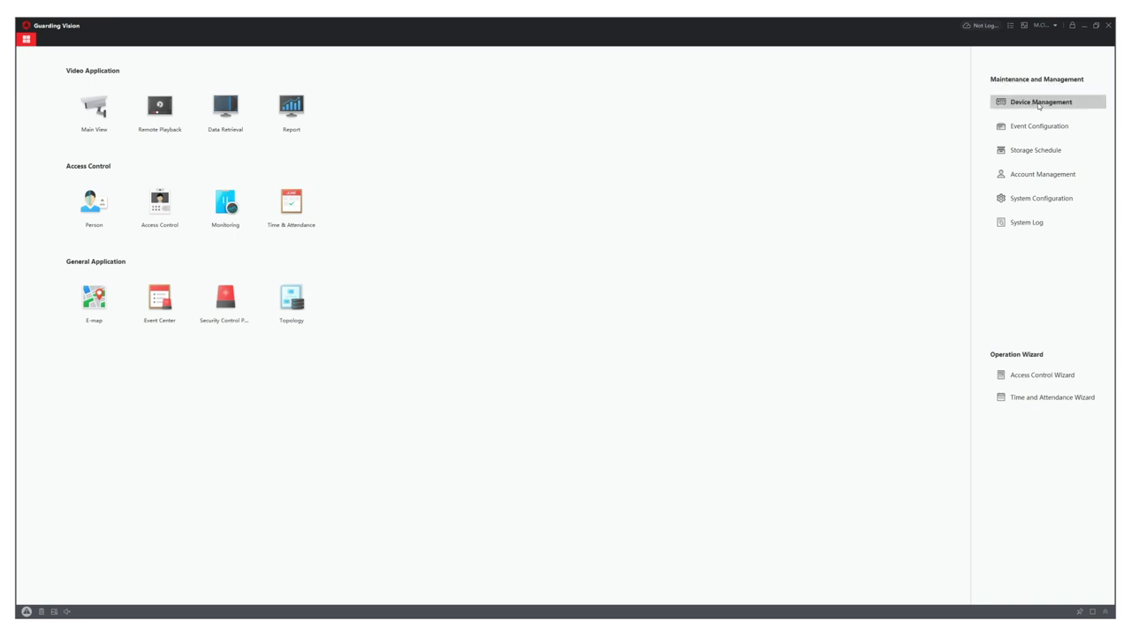
{"action": "left_click", "coordinate": [1035, 103]}
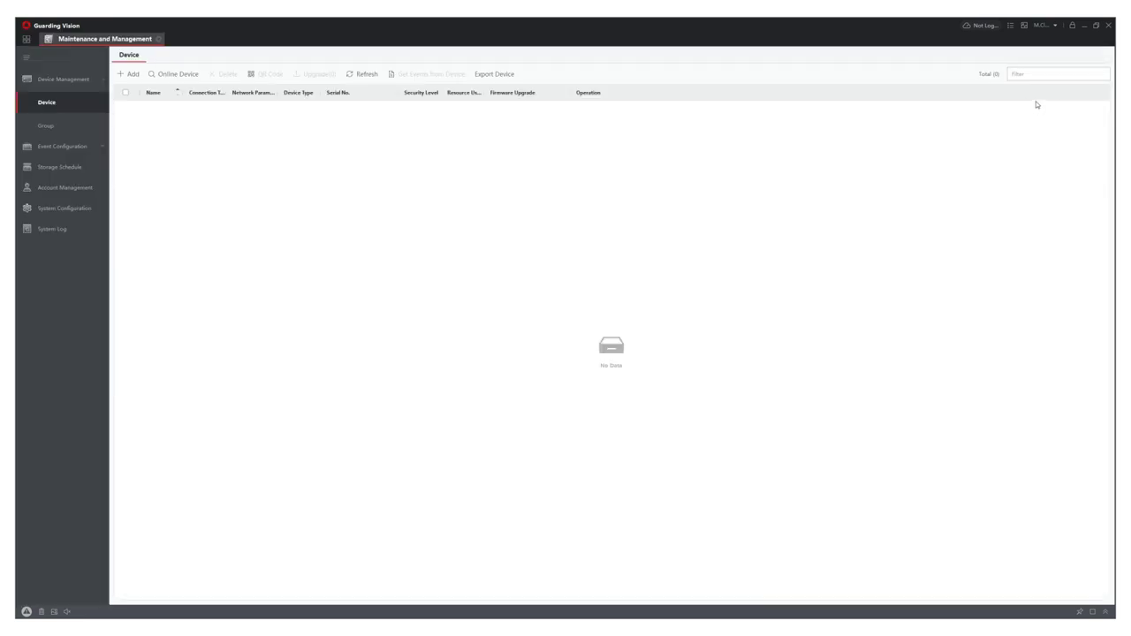
{"action": "left_click", "coordinate": [127, 75]}
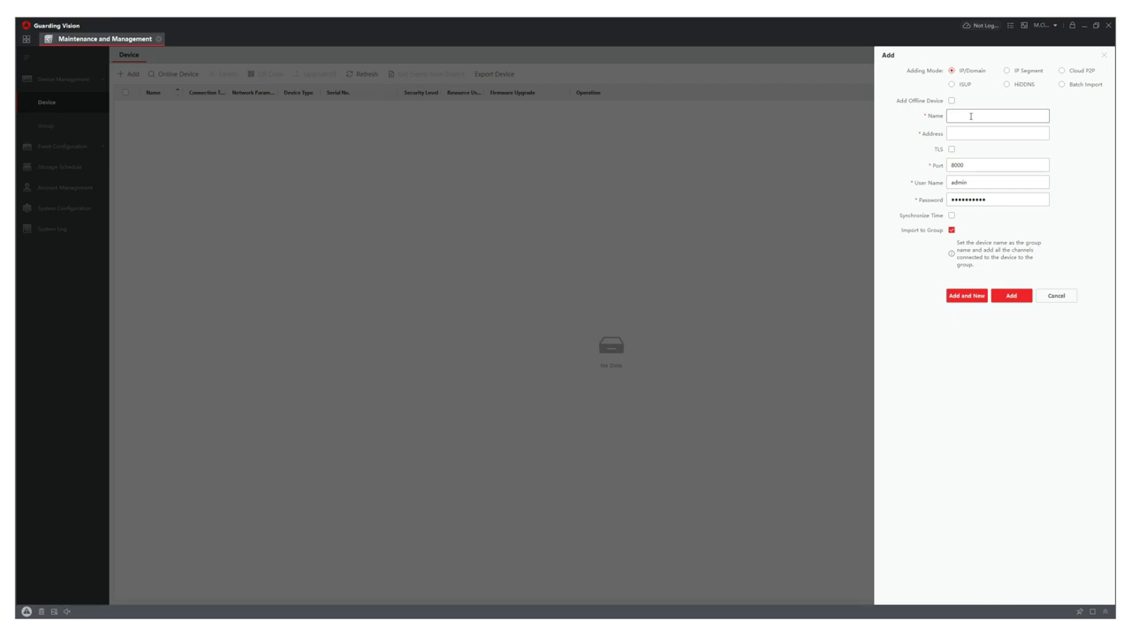
{"action": "type", "text": "ußenstation"}
{"action": "left_click", "coordinate": [984, 136]}
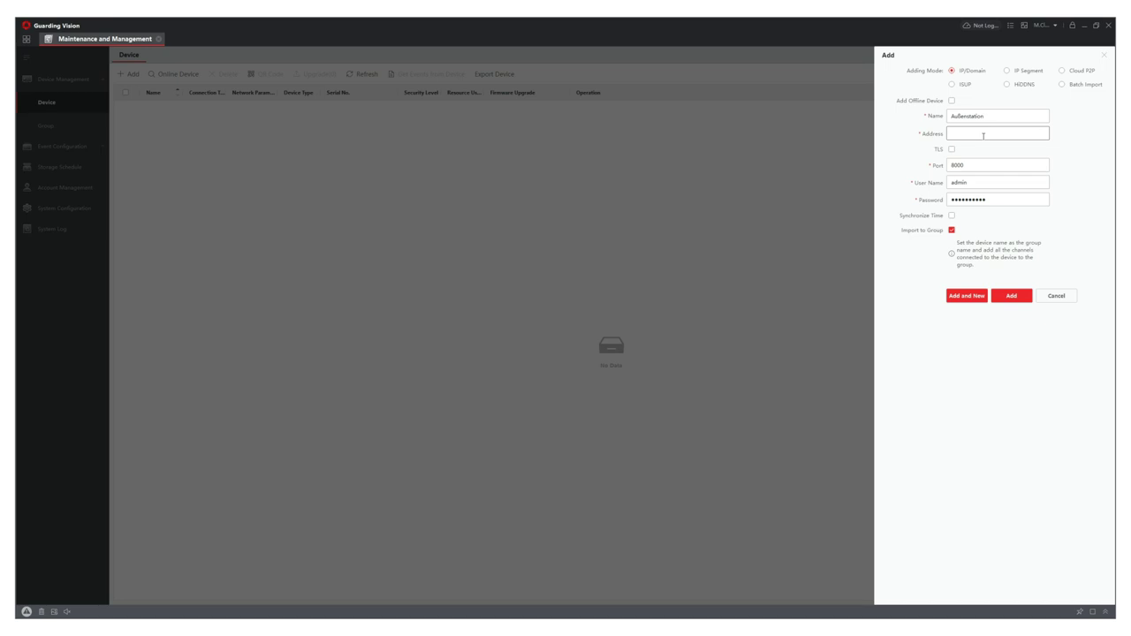
{"action": "type", "text": "192.1"}
{"action": "type", "text": "68.178.70"}
- Enter admin as the new device's user name and fill in its password
{"action": "left_click", "coordinate": [988, 167]}
{"action": "double_click", "coordinate": [976, 183]}
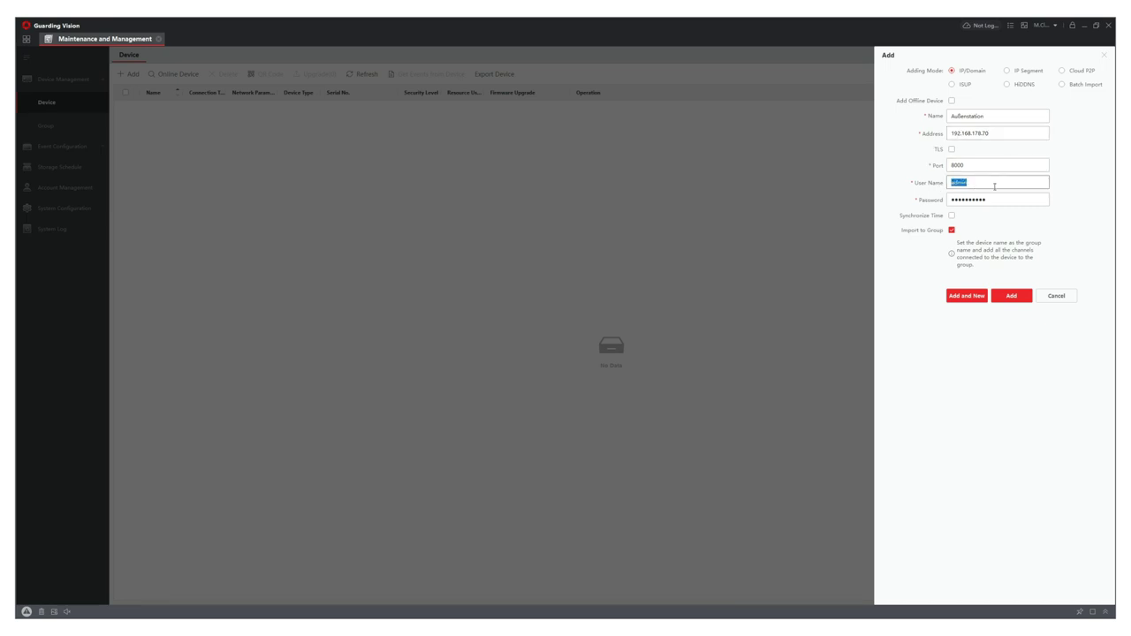
{"action": "type", "text": "amd"}
{"action": "key", "text": "BackSpace"}
{"action": "key", "text": "BackSpace"}
{"action": "type", "text": "dmin"}
{"action": "double_click", "coordinate": [996, 200]}
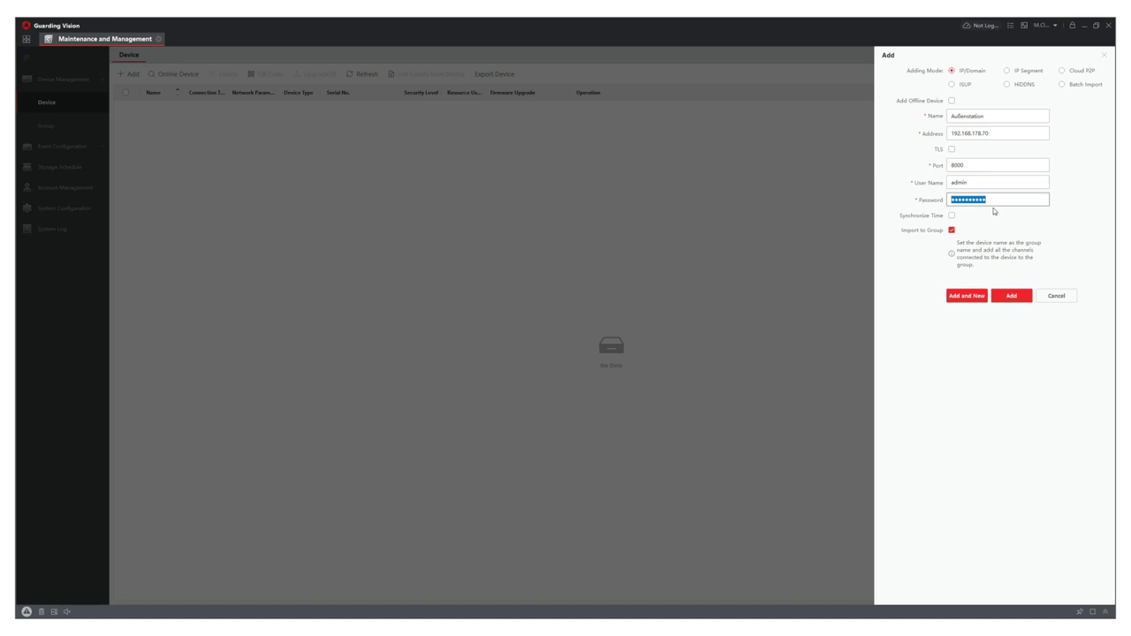
{"action": "type", "text": "**********"}
- Enable time synchronization for Außenstation and add it to the device list
{"action": "left_click", "coordinate": [952, 216]}
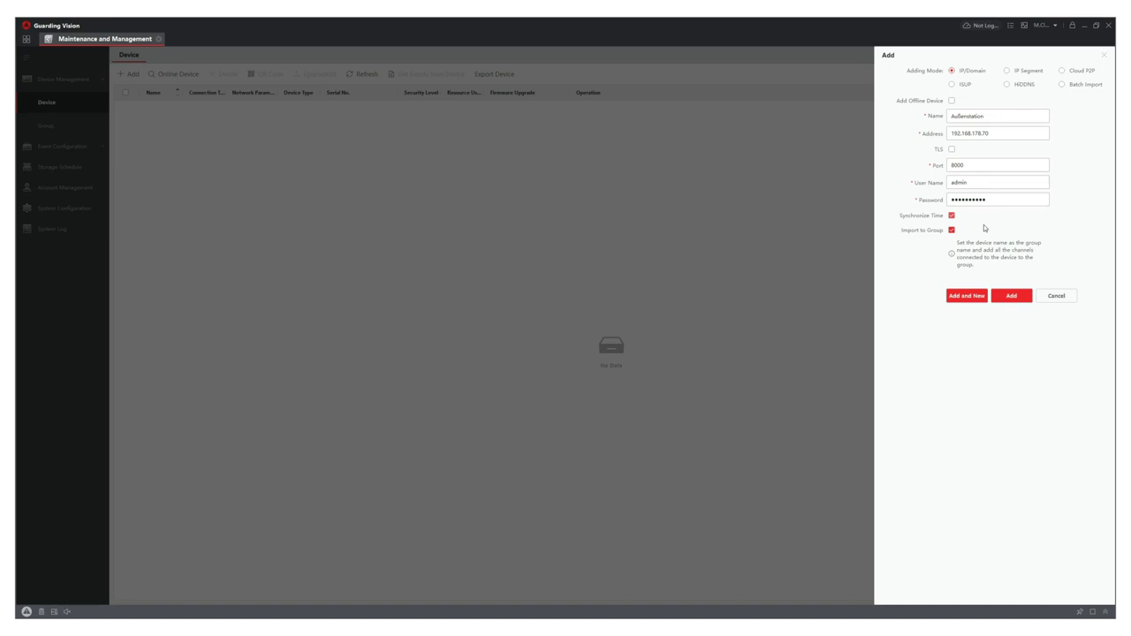
{"action": "left_click", "coordinate": [986, 202]}
{"action": "left_click", "coordinate": [1014, 298]}
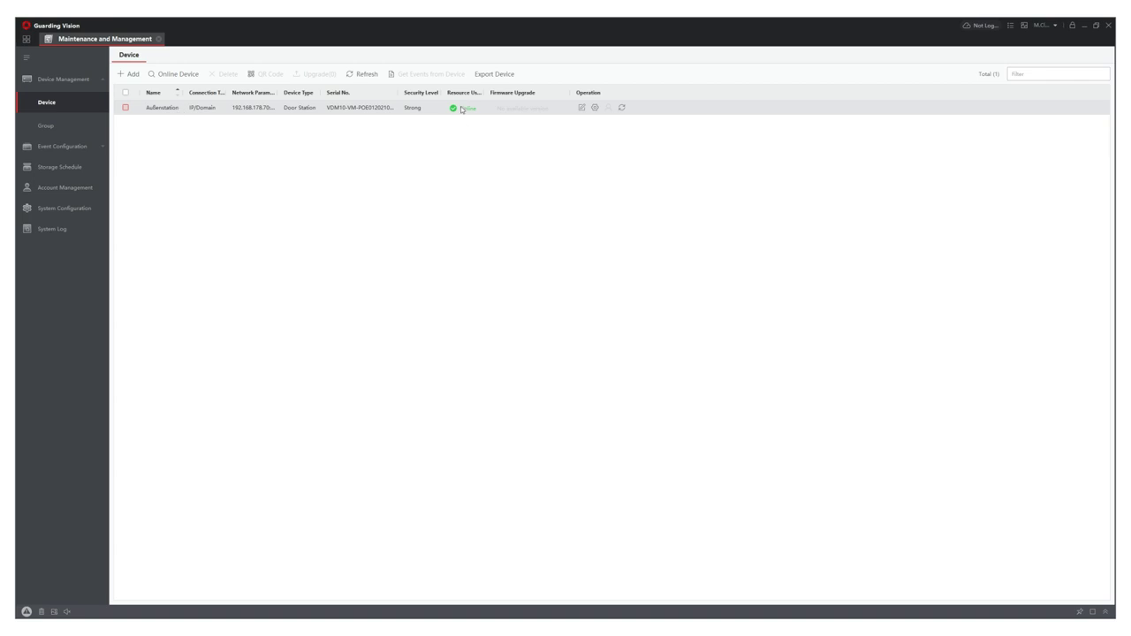
- Open the remote configuration of Außenstation, enable NTP in its time settings and save
{"action": "left_click", "coordinate": [594, 109]}
{"action": "left_click_drag", "start_coordinate": [549, 164], "coordinate": [522, 123]}
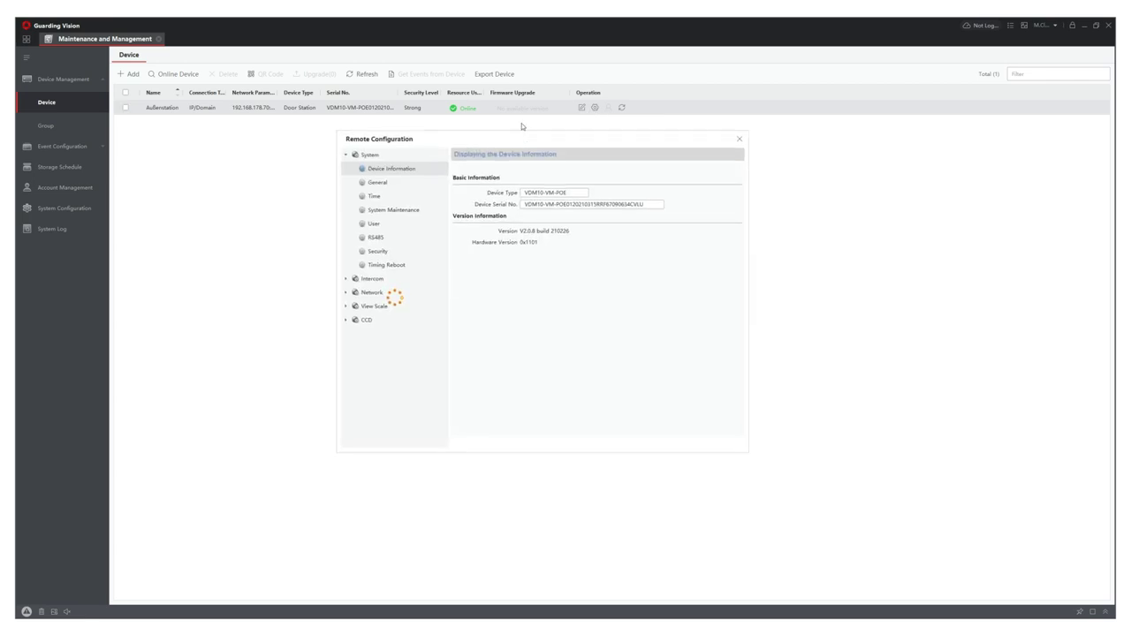
{"action": "left_click", "coordinate": [375, 183]}
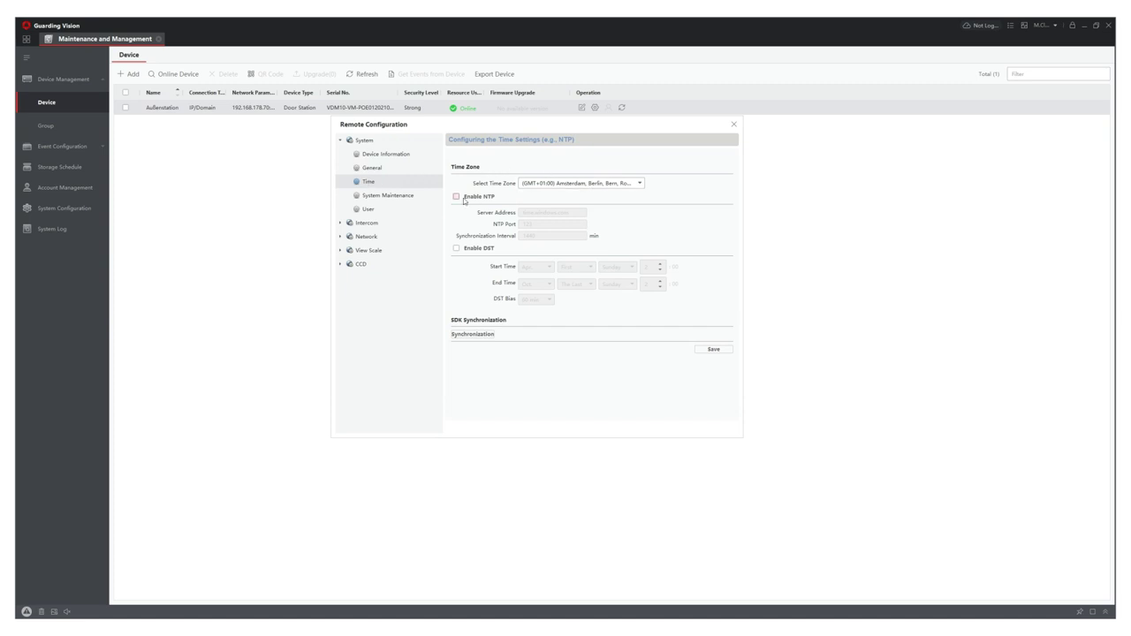
{"action": "left_click", "coordinate": [457, 197]}
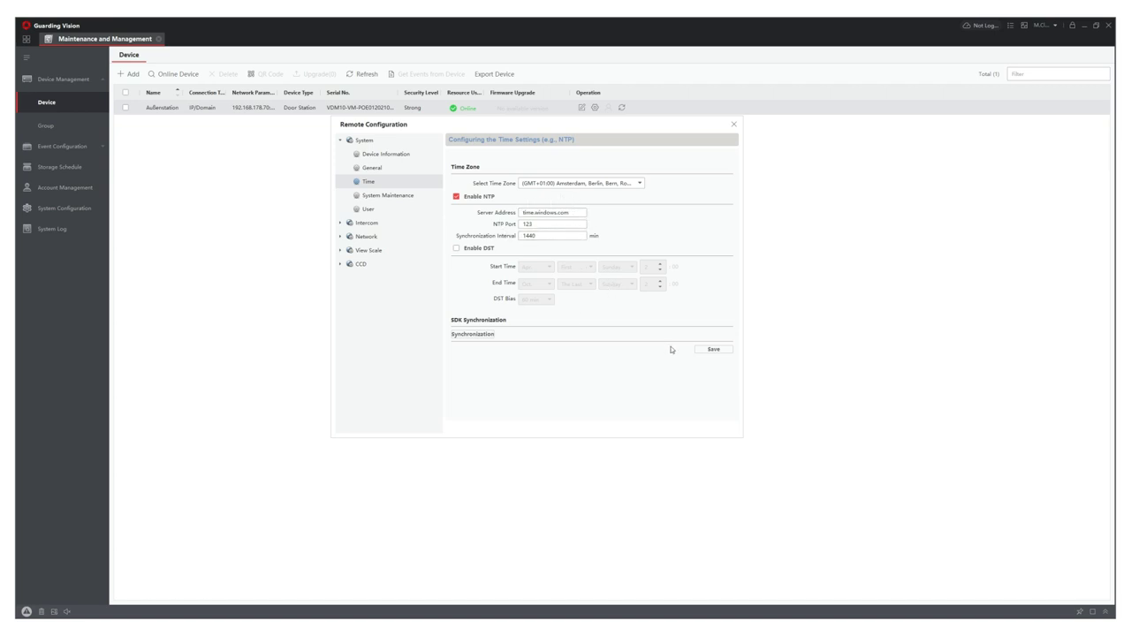
{"action": "left_click", "coordinate": [714, 350]}
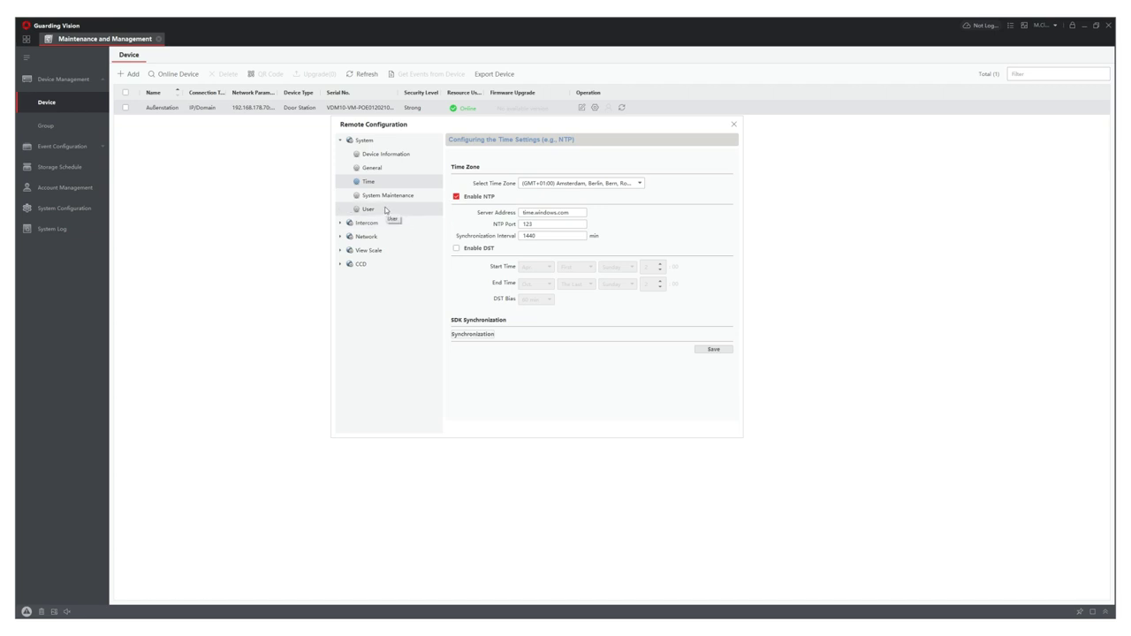
- In the intercom's access control settings, set the unlocked duration of door 1 to 3 seconds and save
{"action": "left_click", "coordinate": [342, 140]}
{"action": "left_click", "coordinate": [340, 155]}
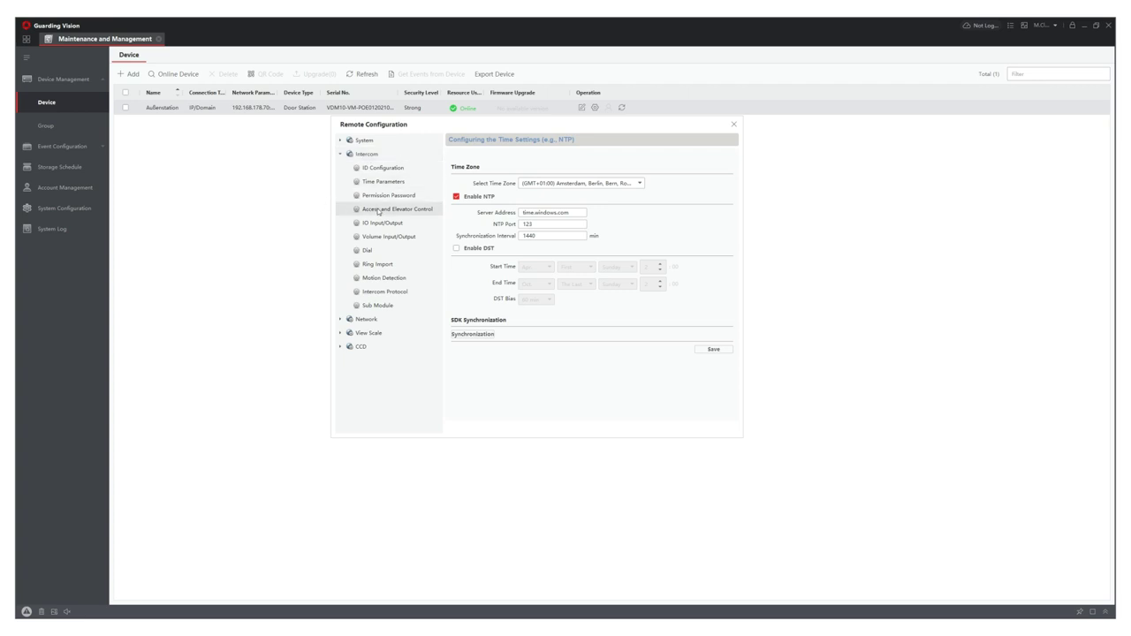
{"action": "left_click", "coordinate": [389, 210]}
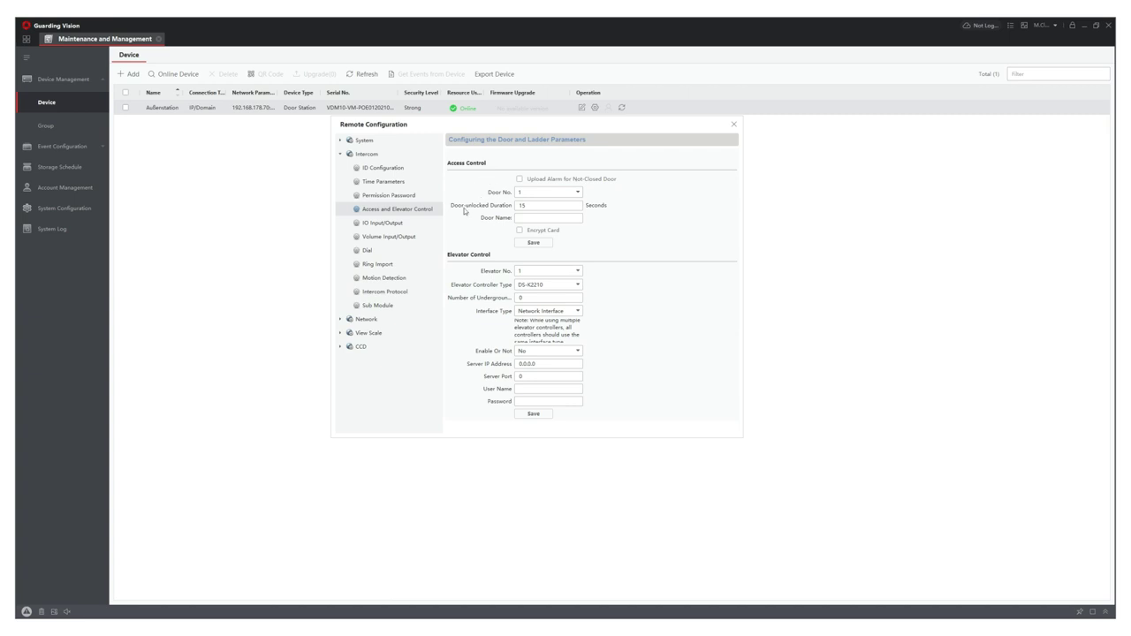
{"action": "left_click", "coordinate": [528, 193]}
{"action": "left_click", "coordinate": [535, 194]}
{"action": "left_click", "coordinate": [514, 209]}
{"action": "double_click", "coordinate": [514, 209]}
{"action": "type", "text": "3"}
{"action": "left_click", "coordinate": [538, 246]}
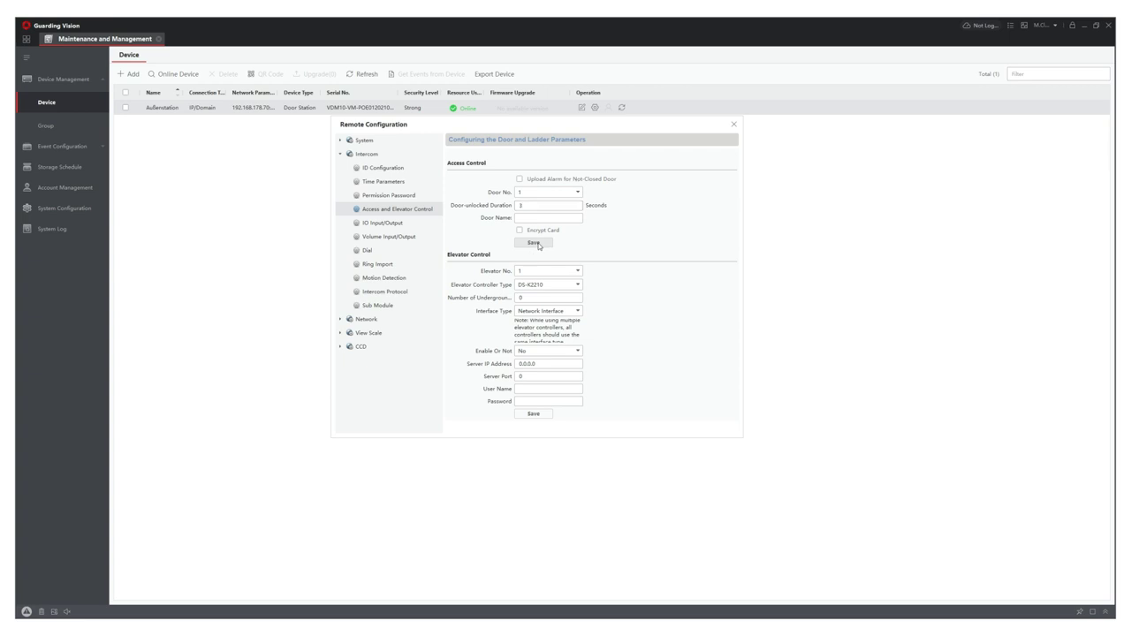
- Lower the intercom's output volume to 0 and save the volume settings
{"action": "left_click", "coordinate": [380, 239]}
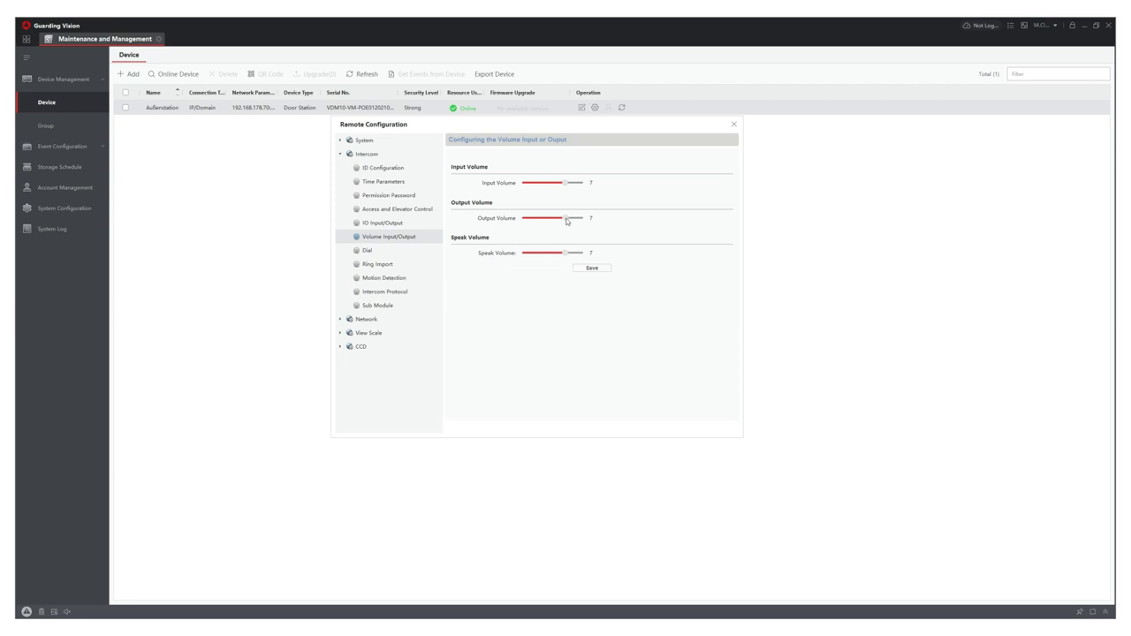
{"action": "left_click_drag", "start_coordinate": [566, 220], "coordinate": [537, 221]}
{"action": "left_click_drag", "start_coordinate": [540, 217], "coordinate": [514, 221]}
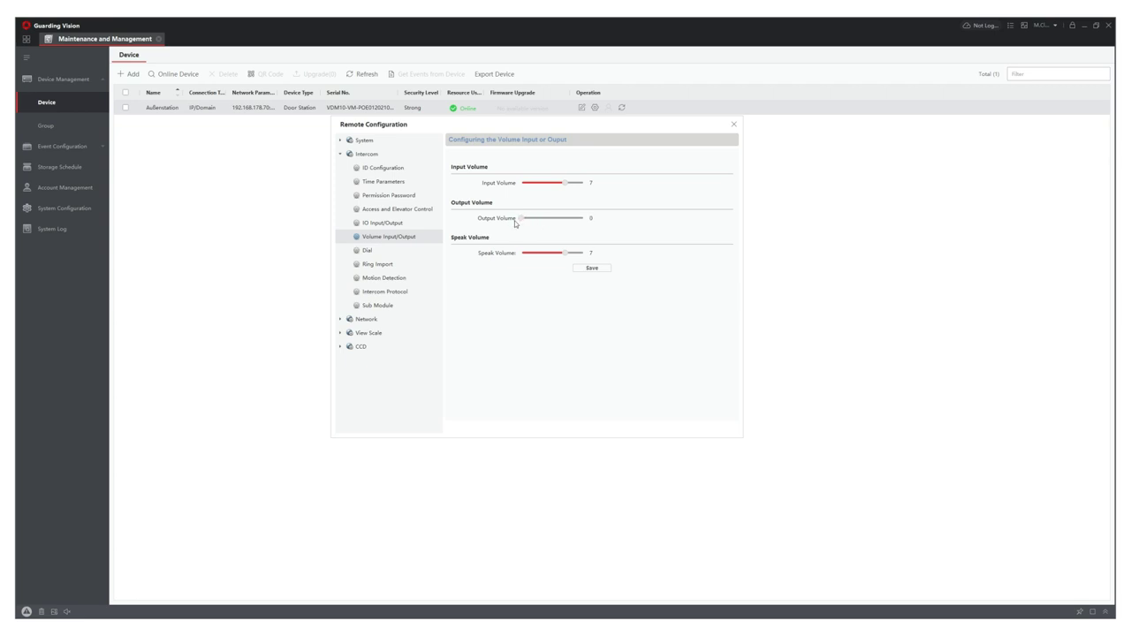
{"action": "left_click", "coordinate": [596, 269]}
- Review the intercom's motion detection settings and the local network parameters
{"action": "left_click", "coordinate": [379, 280]}
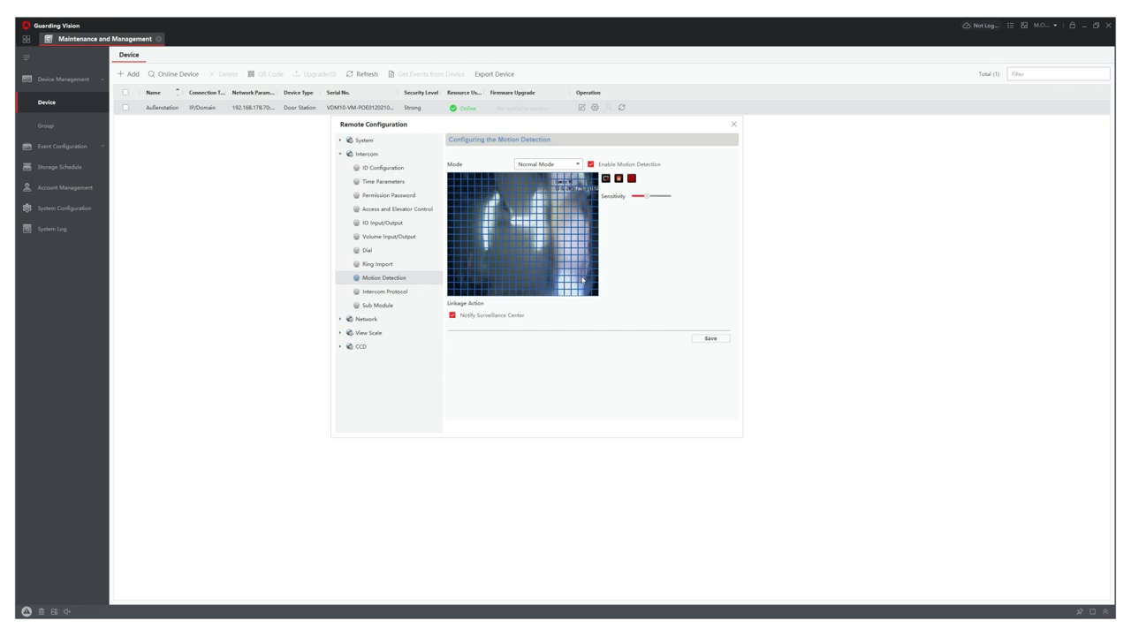
{"action": "left_click", "coordinate": [365, 319]}
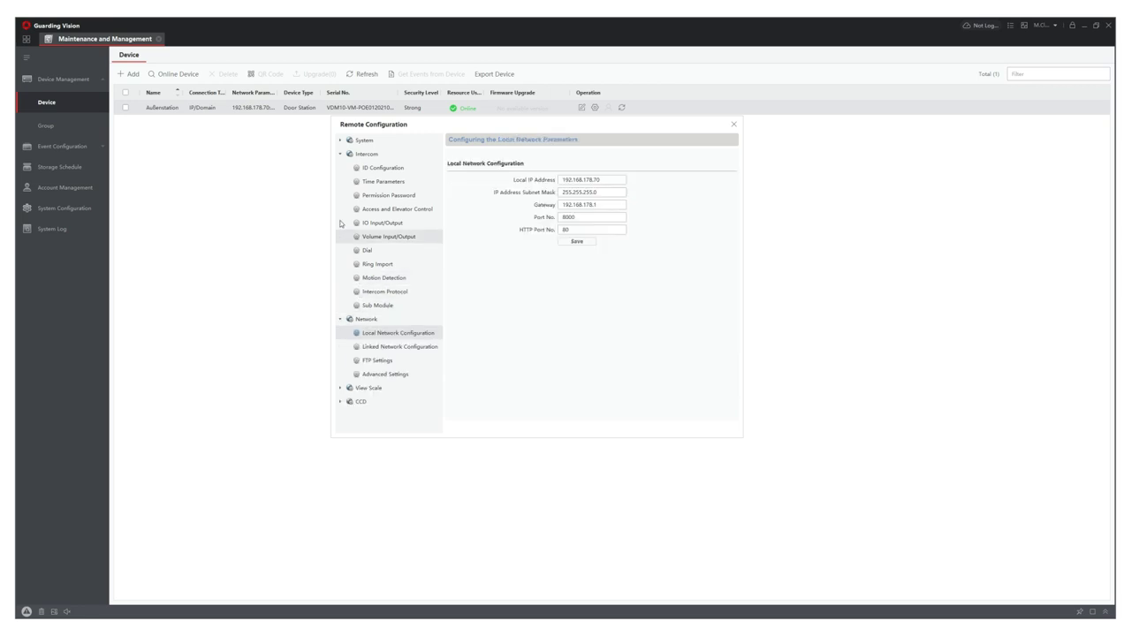
{"action": "left_click", "coordinate": [342, 168]}
{"action": "left_click", "coordinate": [340, 153]}
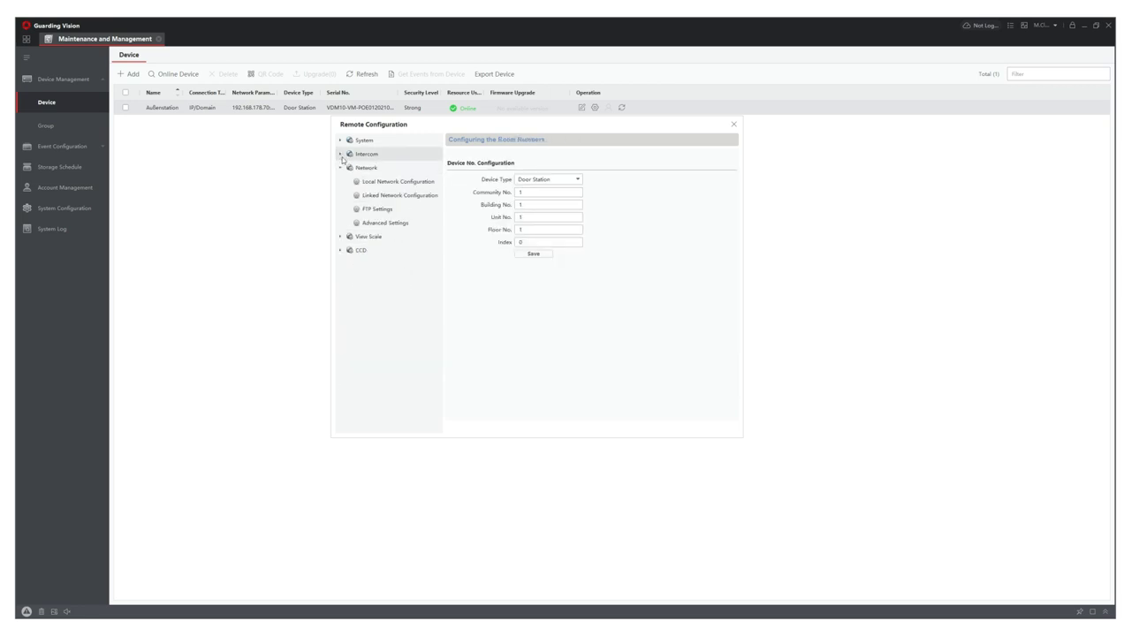
{"action": "left_click", "coordinate": [343, 168]}
{"action": "left_click", "coordinate": [340, 168]}
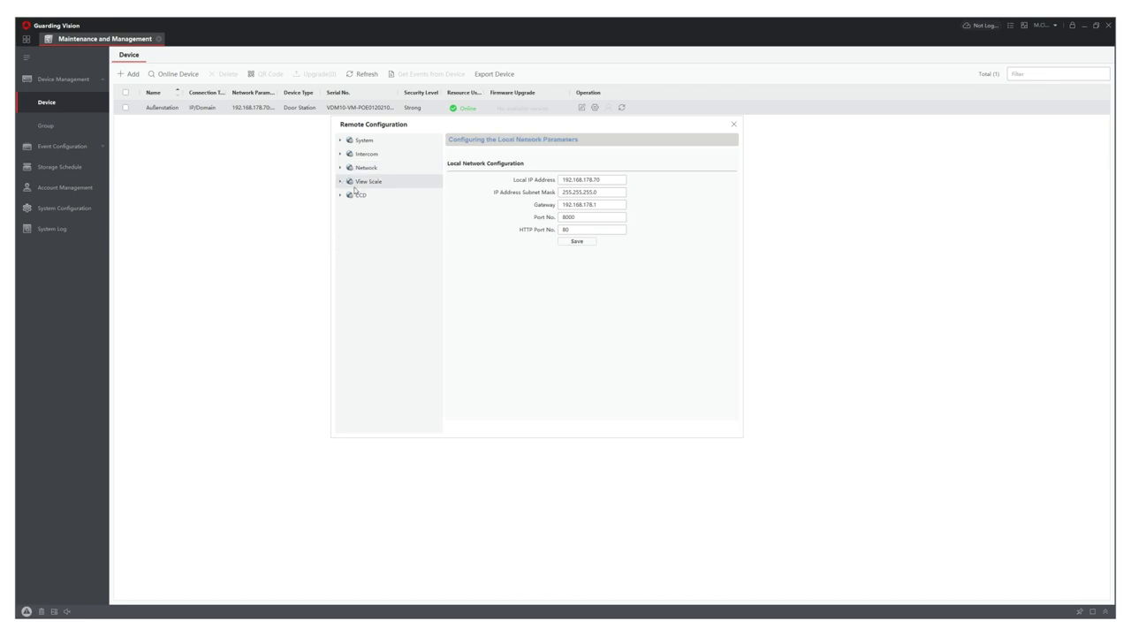
- Enable WDR in the video parameters of channel 1 and save the change
{"action": "left_click", "coordinate": [341, 182]}
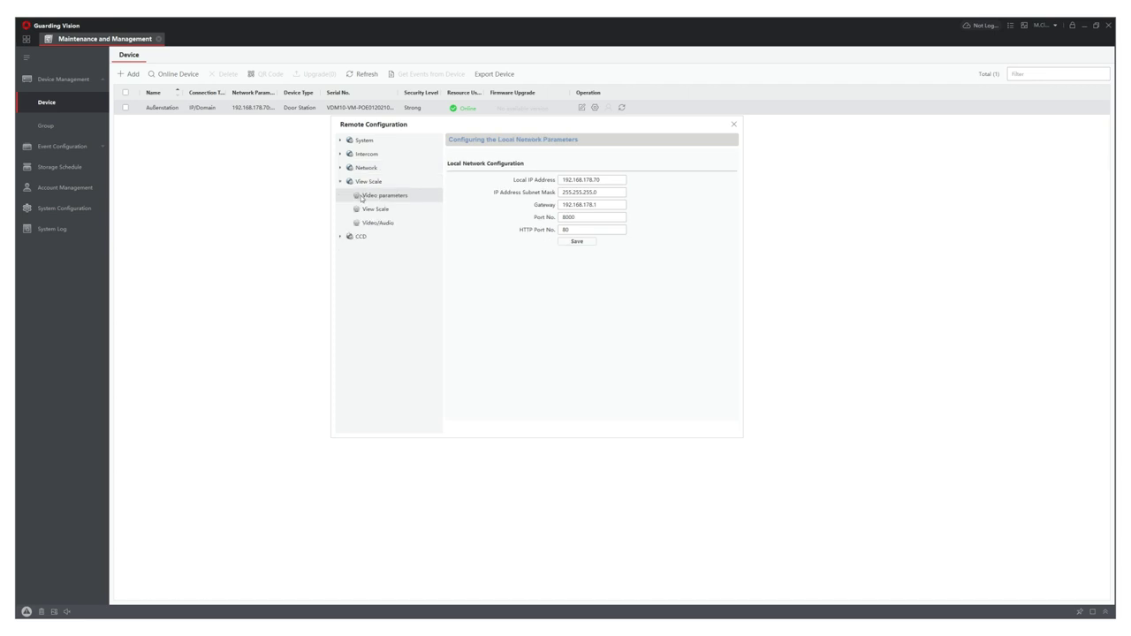
{"action": "left_click", "coordinate": [376, 200]}
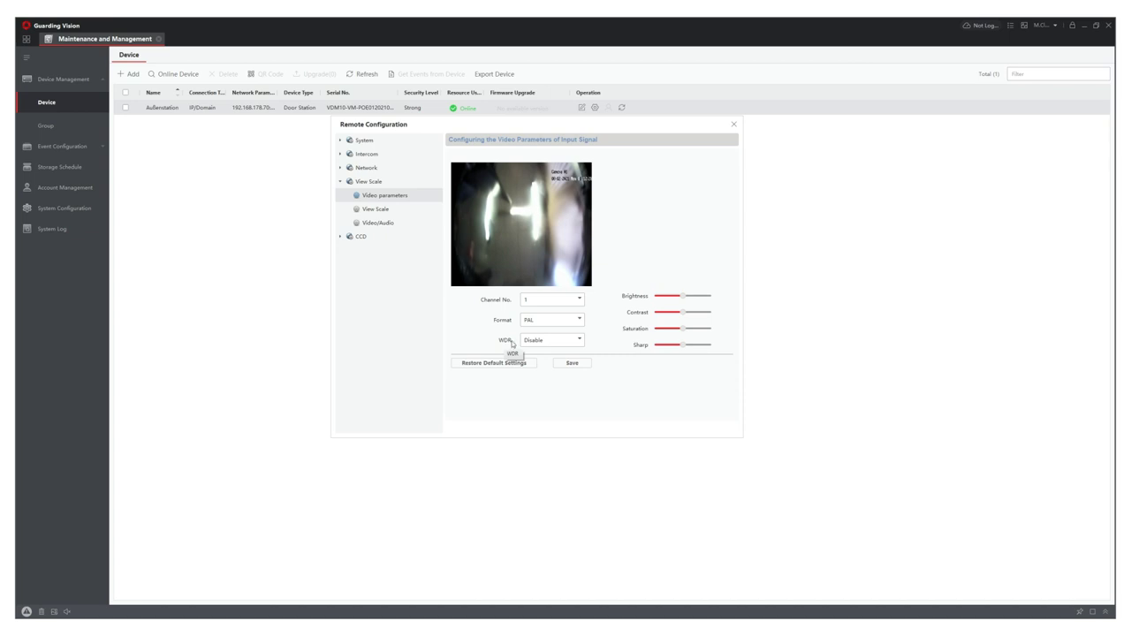
{"action": "left_click", "coordinate": [571, 342]}
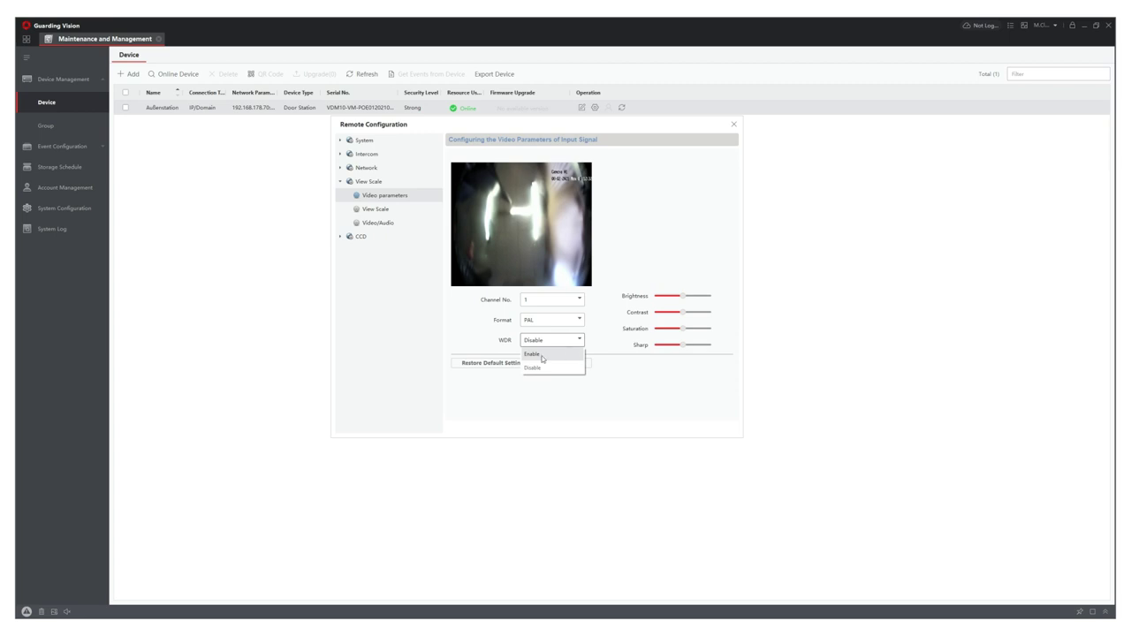
{"action": "left_click", "coordinate": [533, 355]}
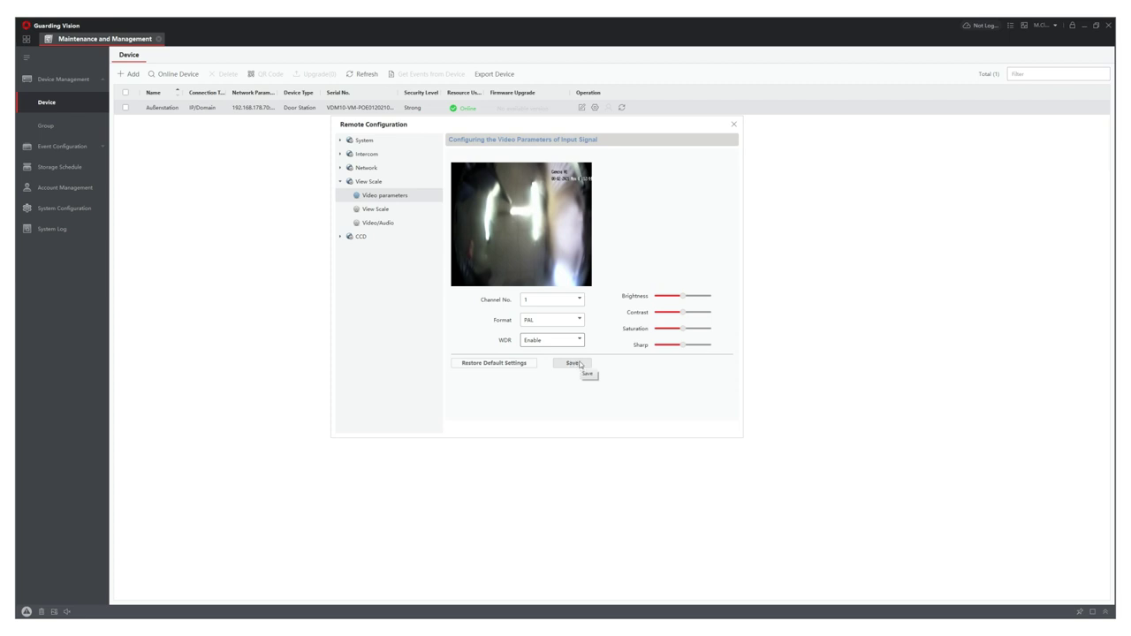
{"action": "left_click", "coordinate": [579, 363]}
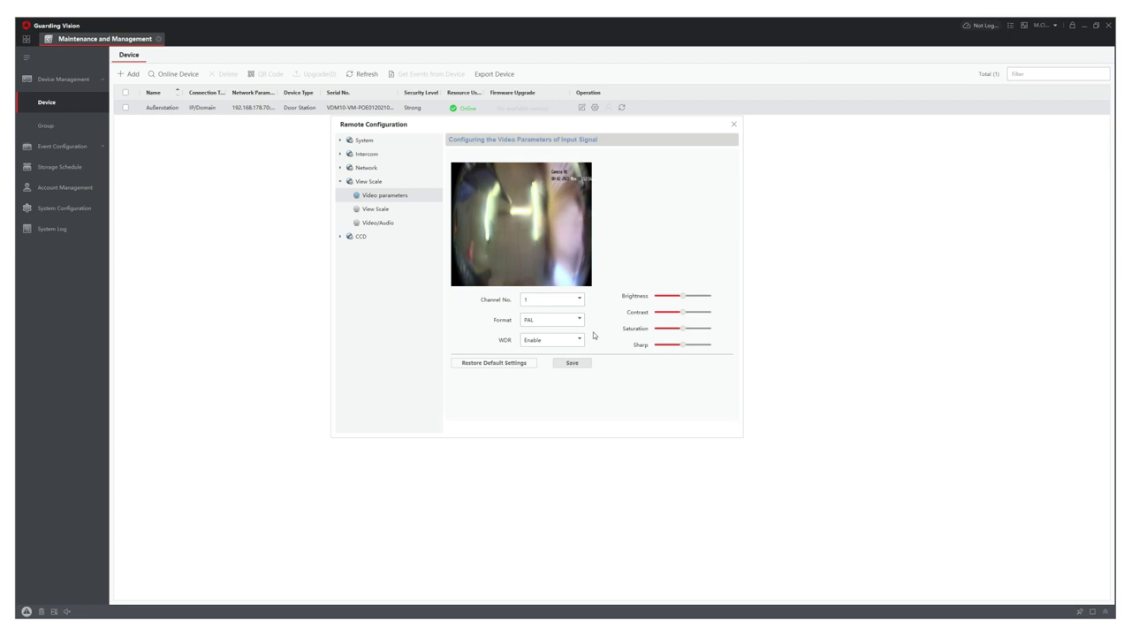
{"action": "left_click", "coordinate": [341, 182]}
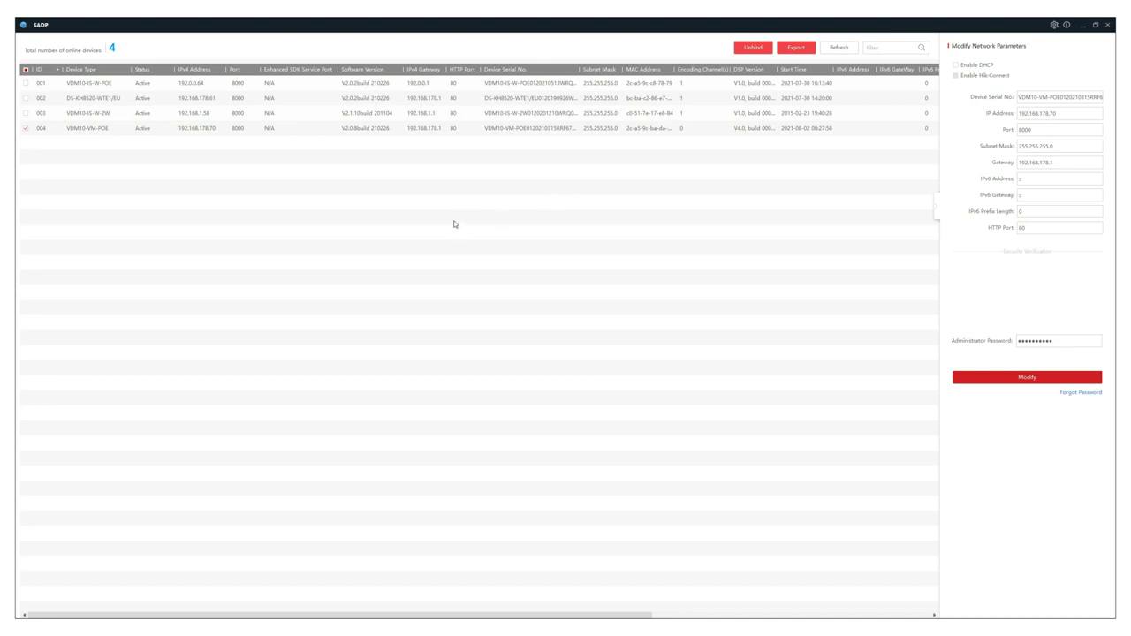
- Switch back to SADP and refresh the list of online devices
{"action": "left_click", "coordinate": [834, 49]}
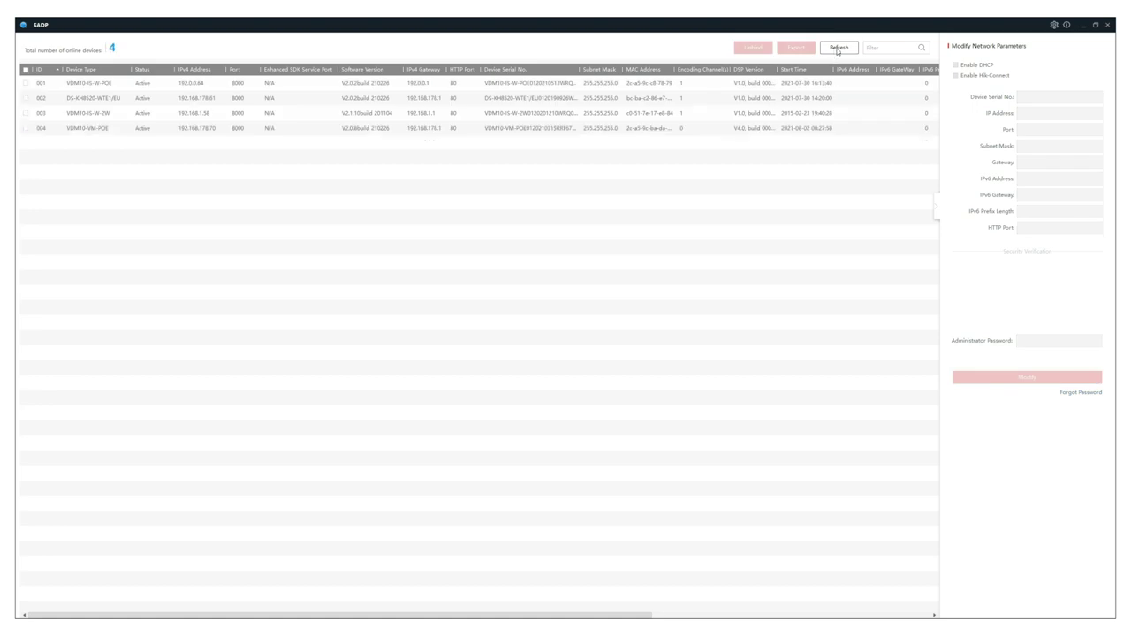